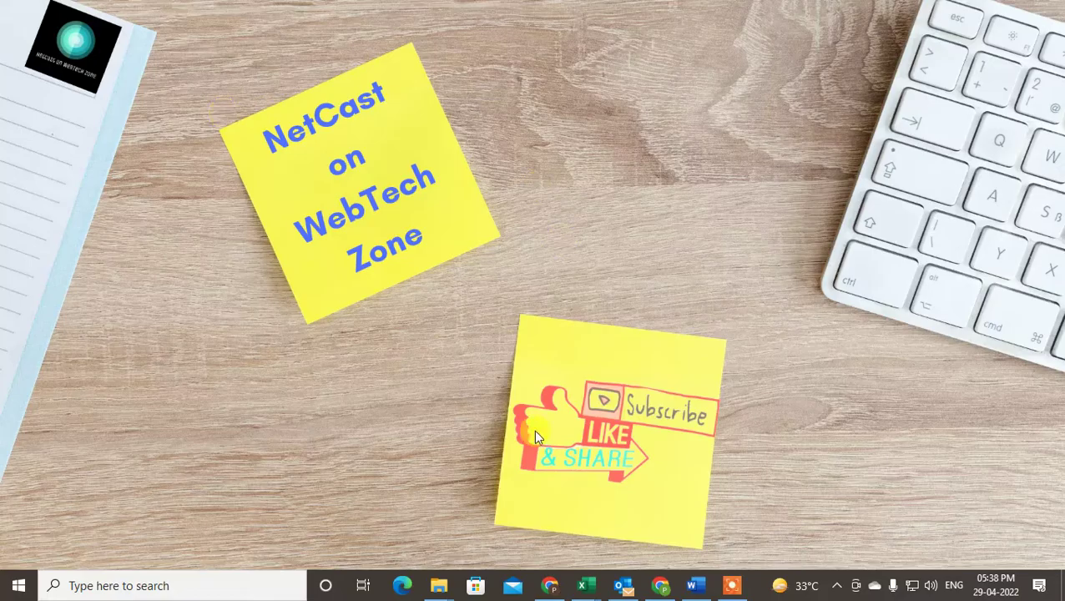
- Bring Outlook forward, create a new blank email, move its window aside, and show the Attach File list
{"action": "left_click", "coordinate": [624, 585]}
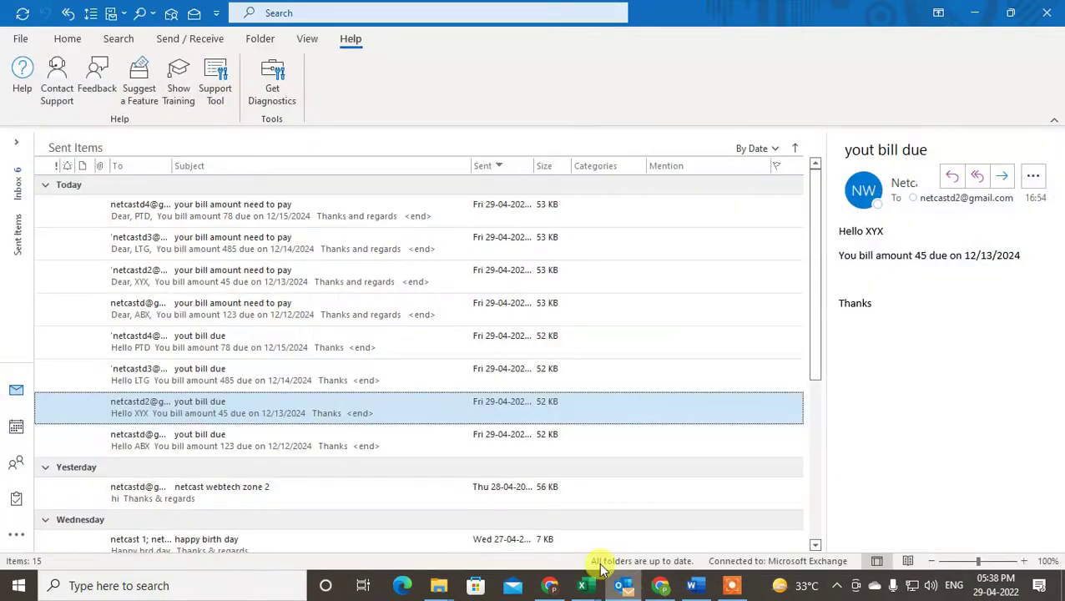
{"action": "left_click", "coordinate": [63, 40]}
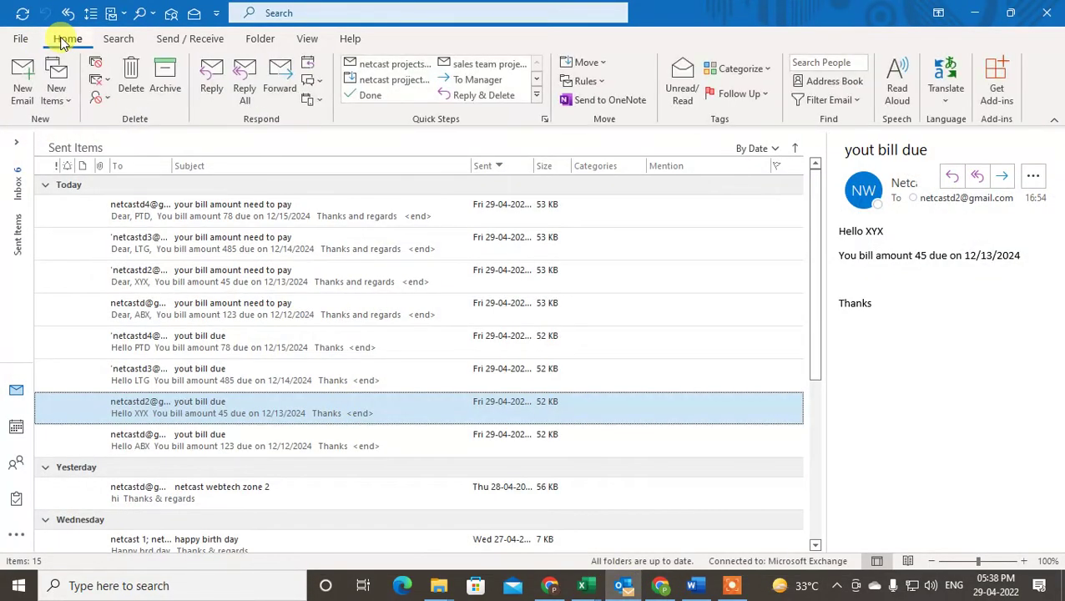
{"action": "left_click", "coordinate": [19, 82]}
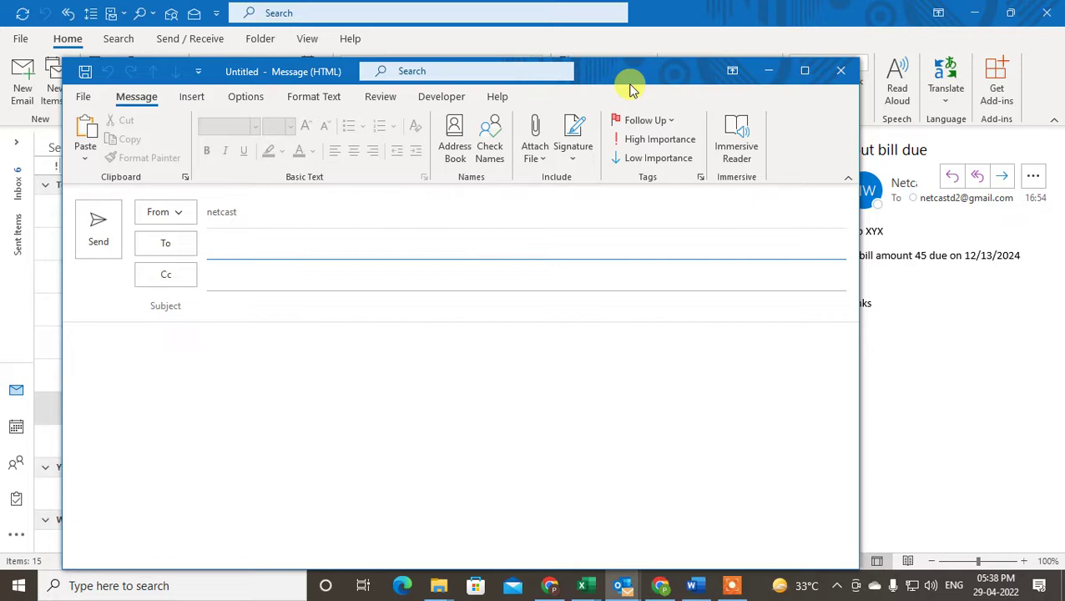
{"action": "left_click_drag", "start_coordinate": [630, 84], "coordinate": [737, 37]}
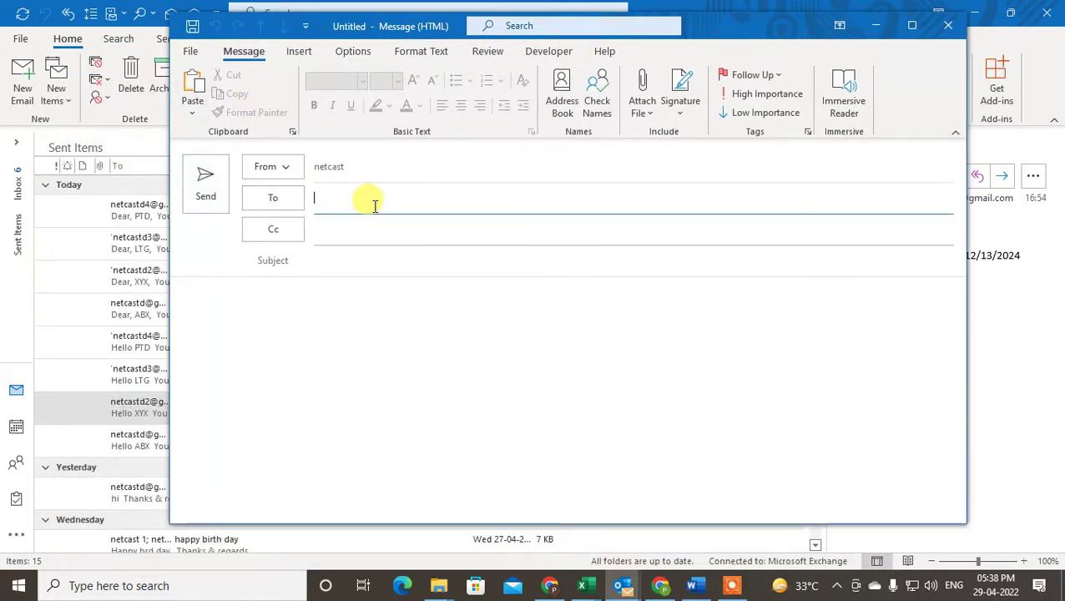
{"action": "left_click", "coordinate": [325, 263]}
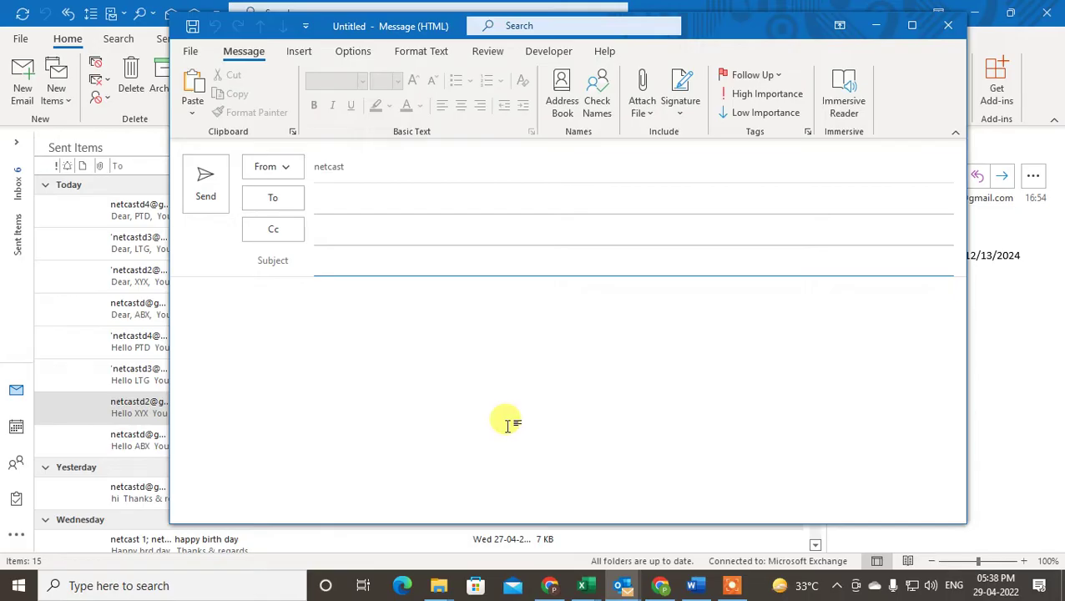
{"action": "left_click", "coordinate": [651, 108]}
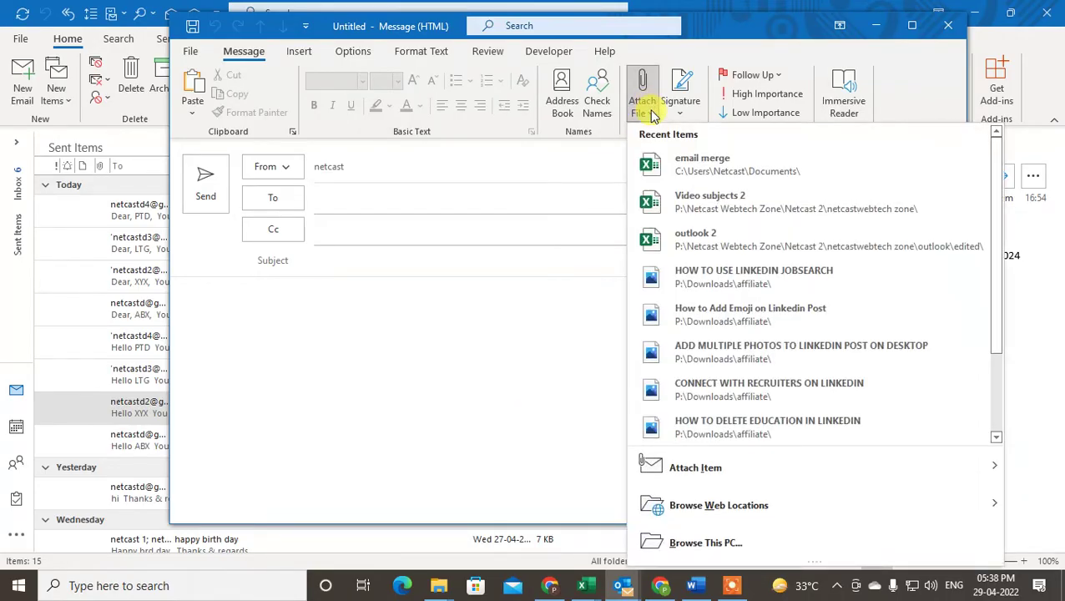
- Use Browse This PC to open Insert File and navigate to OneDrive Pictures, which holds Screenshots
{"action": "left_click", "coordinate": [705, 543]}
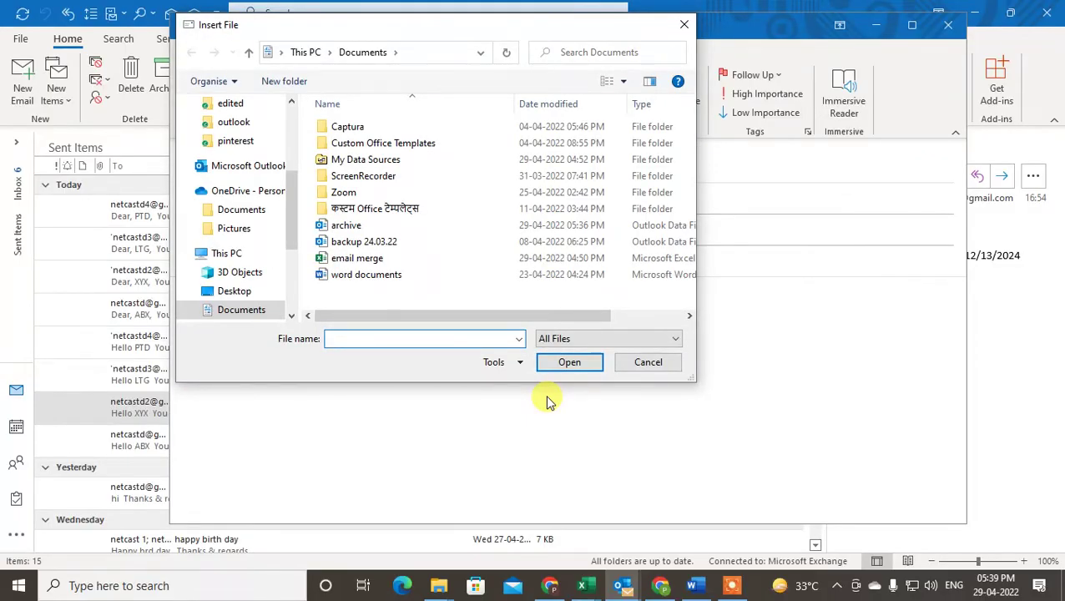
{"action": "left_click", "coordinate": [380, 209]}
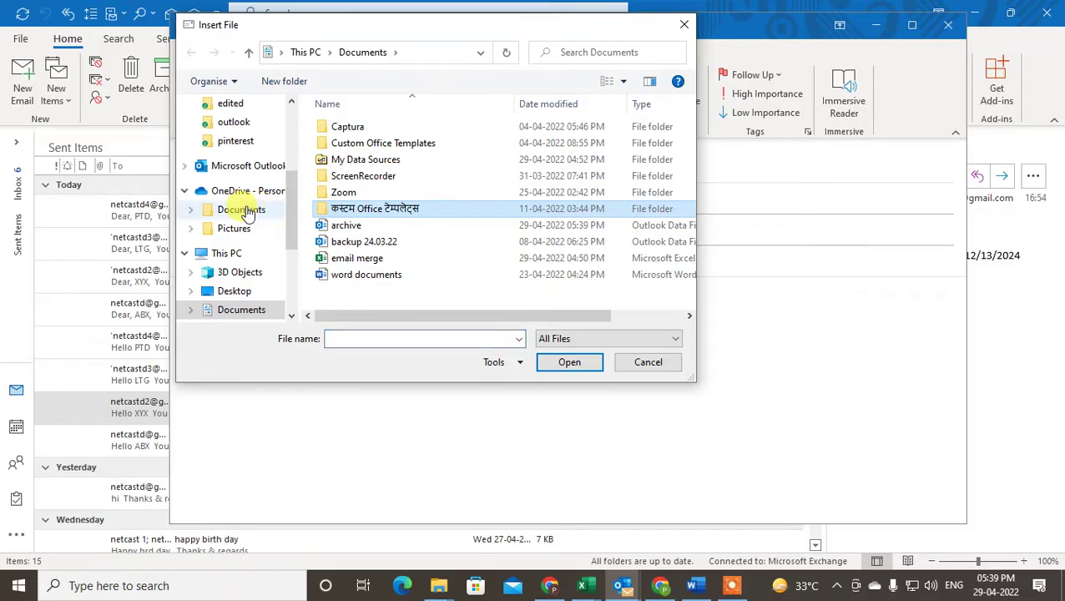
{"action": "left_click", "coordinate": [242, 209]}
{"action": "left_click_drag", "start_coordinate": [290, 213], "coordinate": [290, 153]}
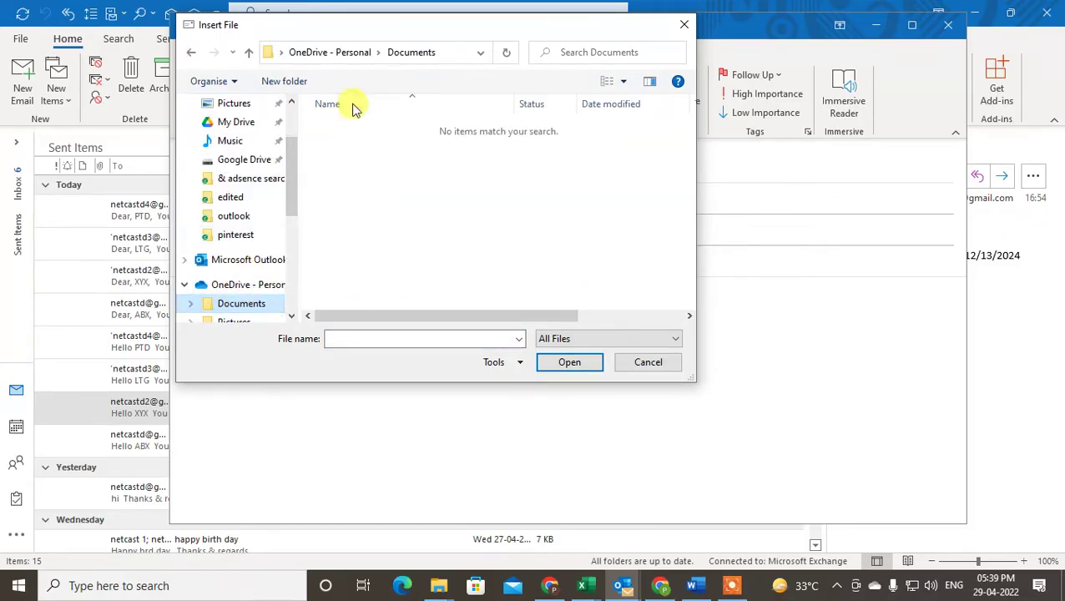
{"action": "left_click_drag", "start_coordinate": [293, 190], "coordinate": [261, 228]}
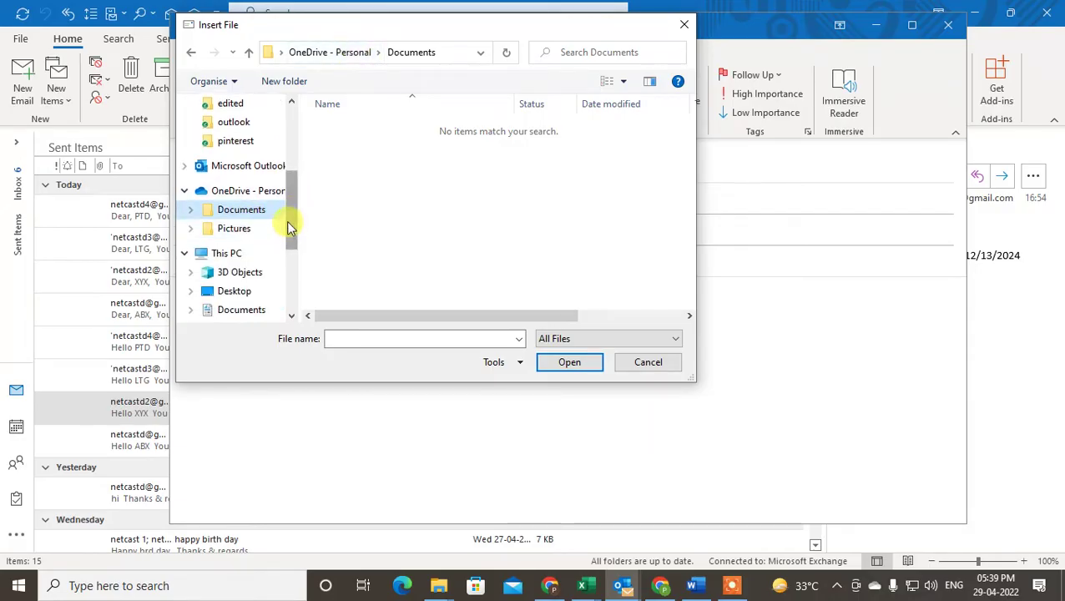
{"action": "left_click", "coordinate": [248, 233]}
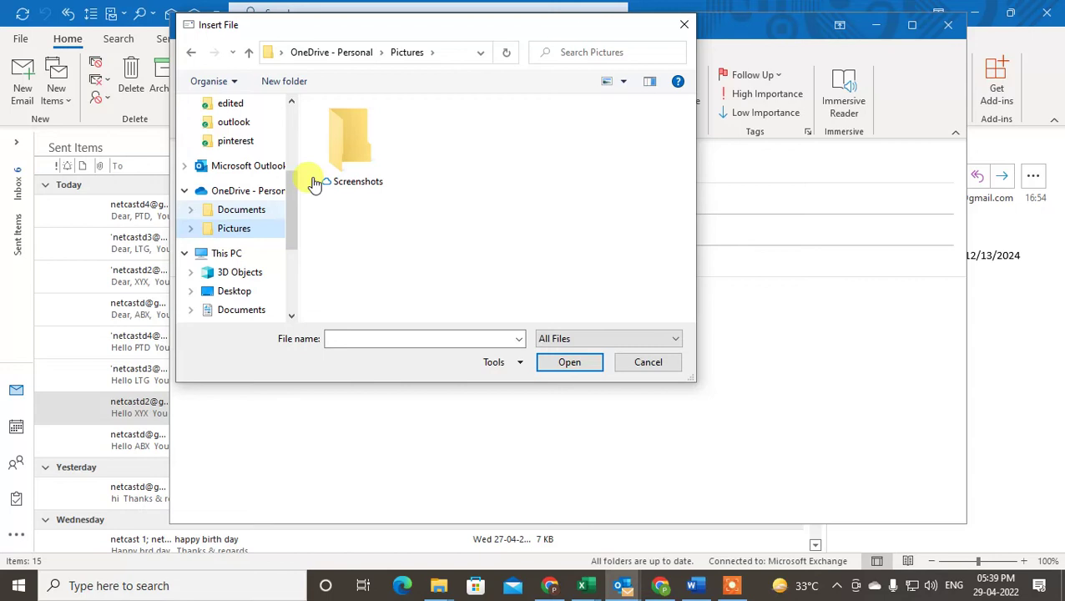
{"action": "left_click", "coordinate": [350, 150]}
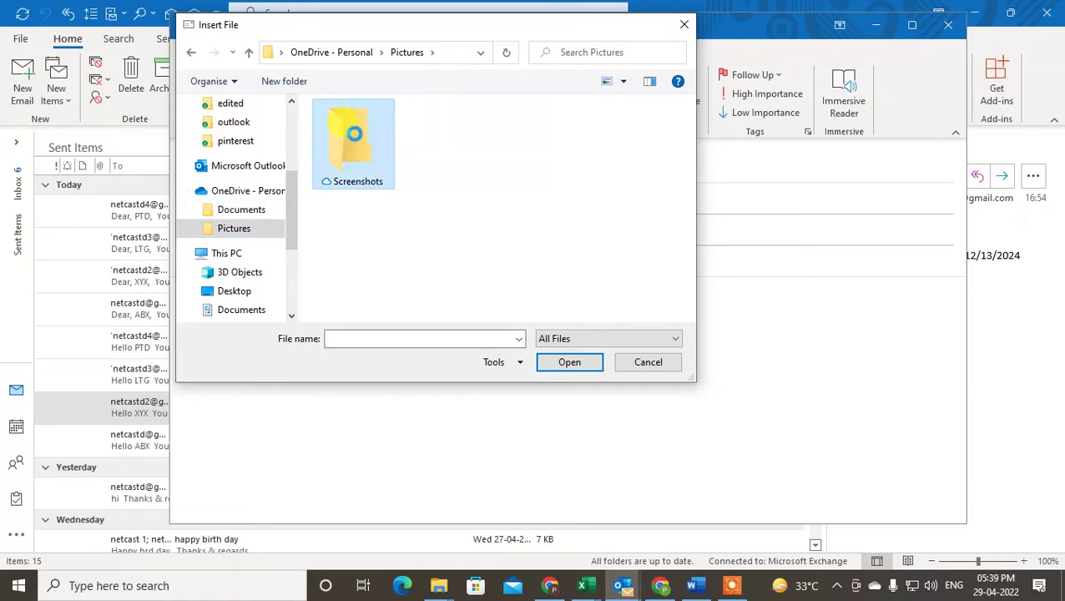
{"action": "right_click", "coordinate": [353, 134]}
{"action": "key", "text": "Escape"}
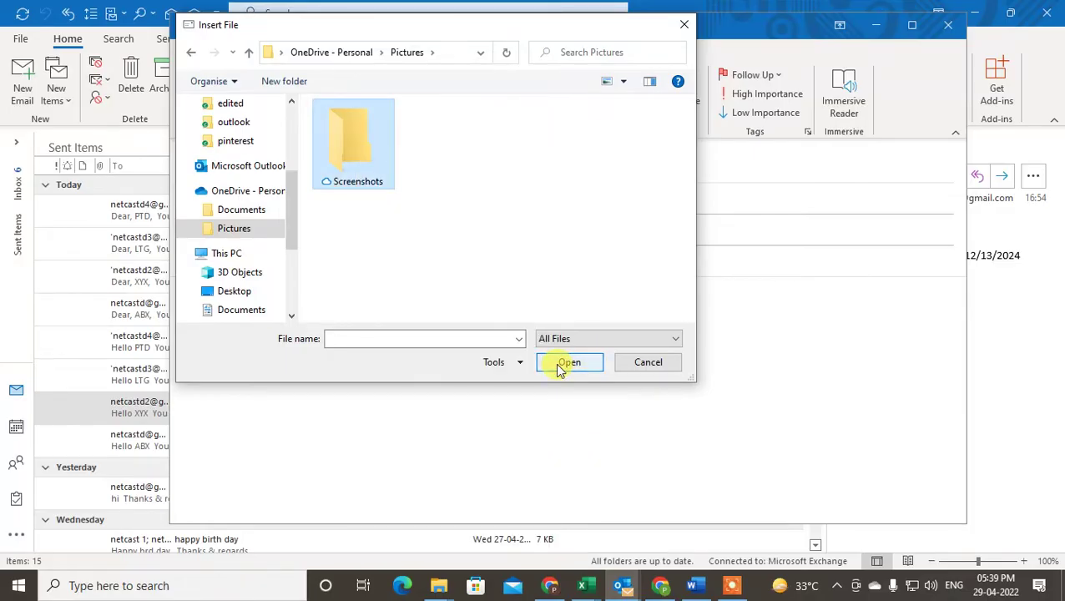
- In the Insert File dialog, go to This PC's Documents and right-click the Zoom folder
{"action": "left_click_drag", "start_coordinate": [289, 216], "coordinate": [293, 141]}
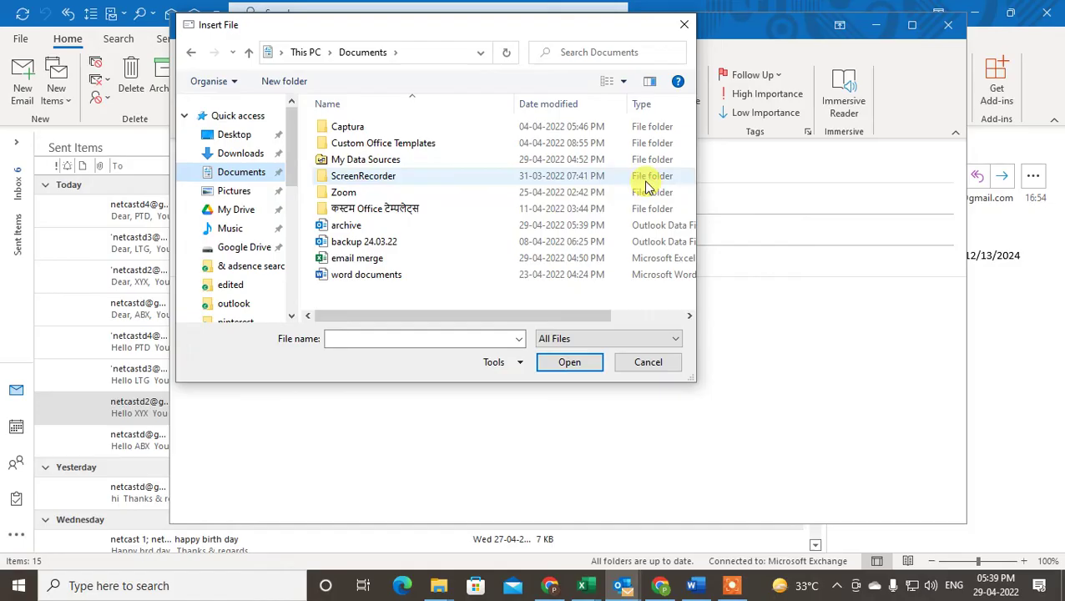
{"action": "left_click", "coordinate": [368, 197]}
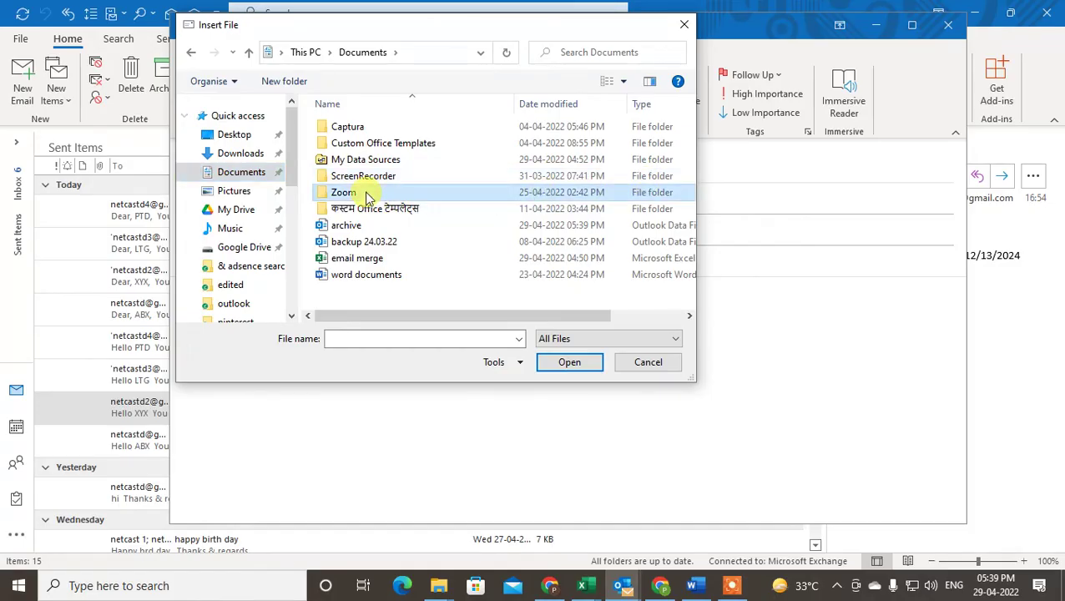
{"action": "right_click", "coordinate": [368, 197]}
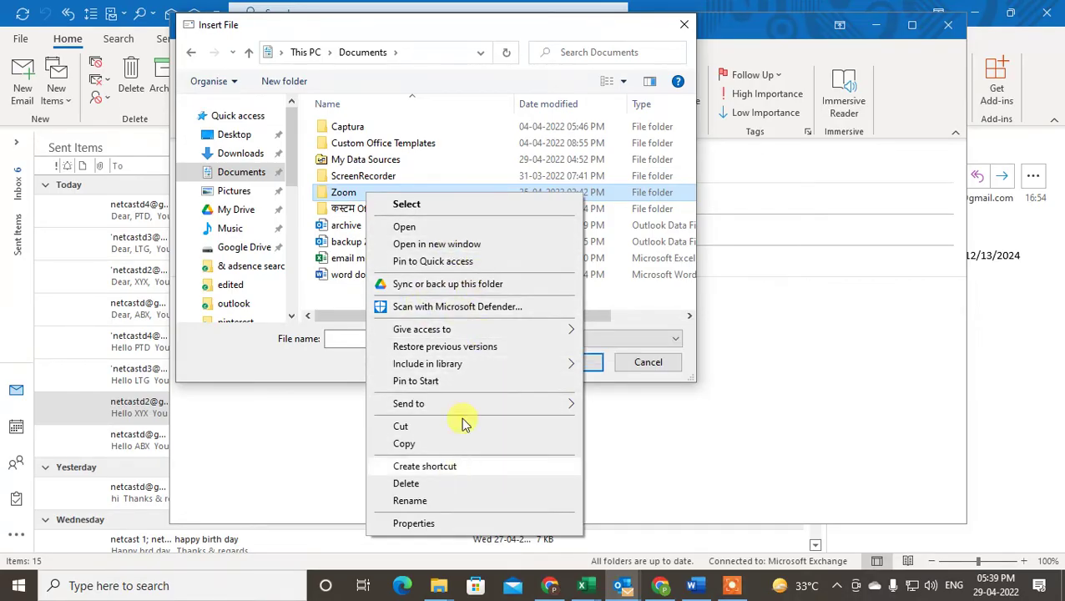
- Close the Insert File dialog and open This PC's Documents folder in File Explorer
{"action": "left_click", "coordinate": [683, 24]}
{"action": "left_click", "coordinate": [684, 25]}
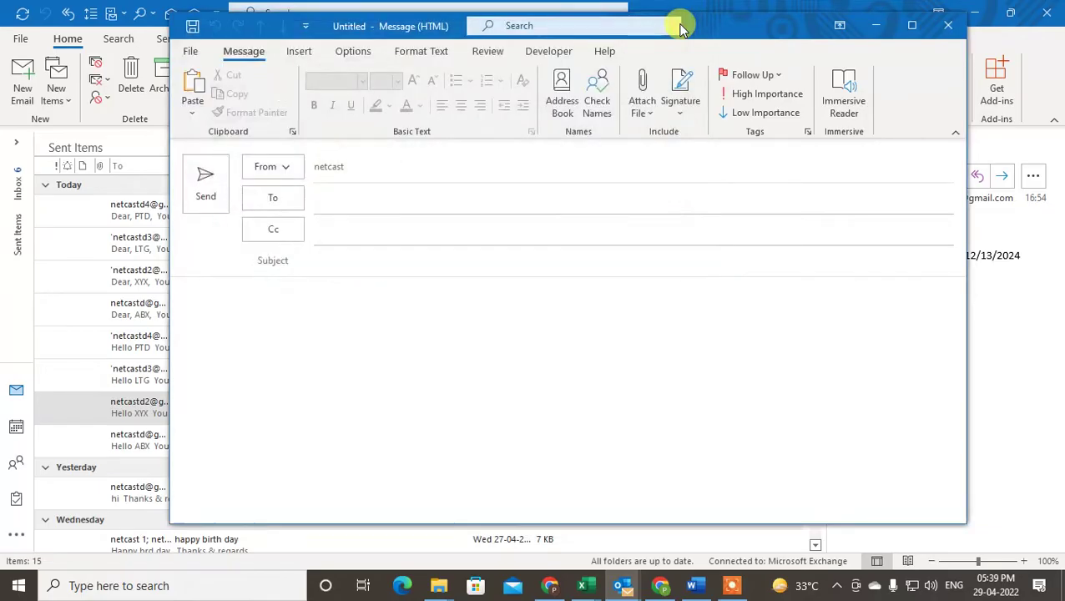
{"action": "left_click", "coordinate": [17, 589]}
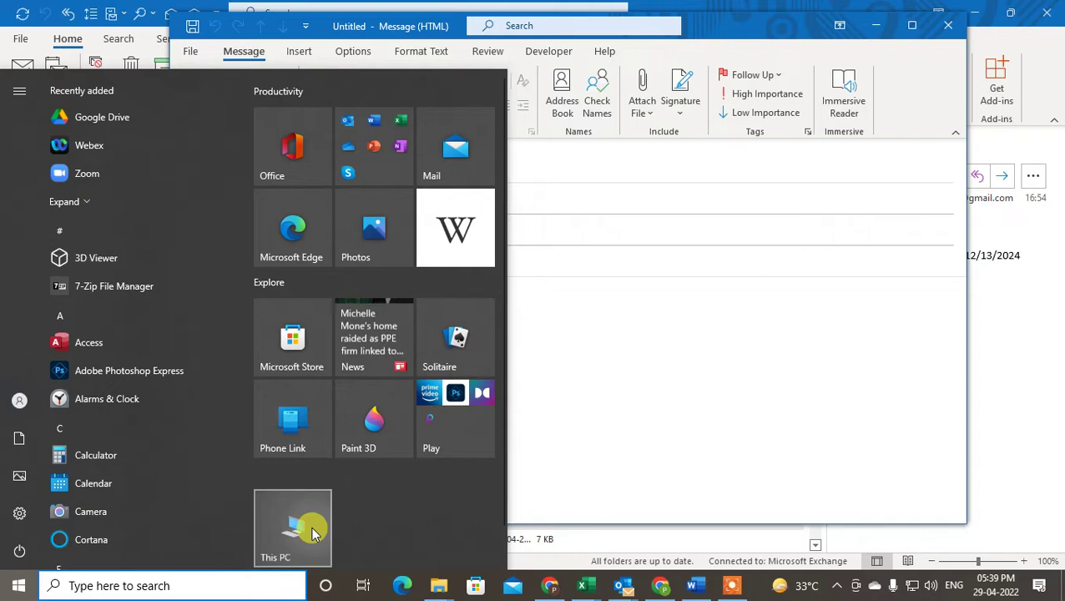
{"action": "left_click", "coordinate": [316, 534]}
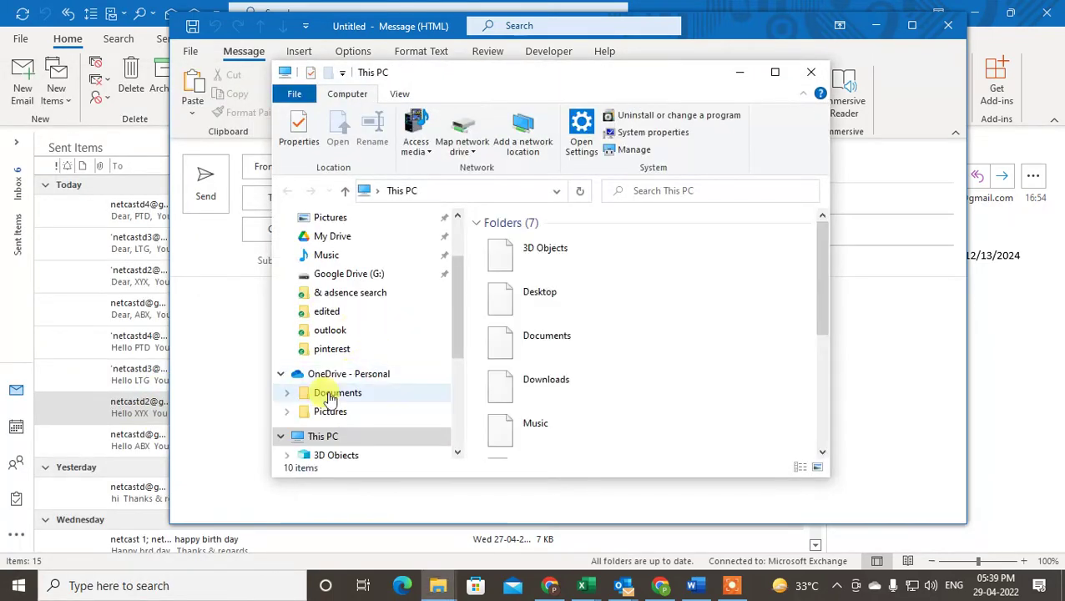
{"action": "left_click", "coordinate": [330, 397]}
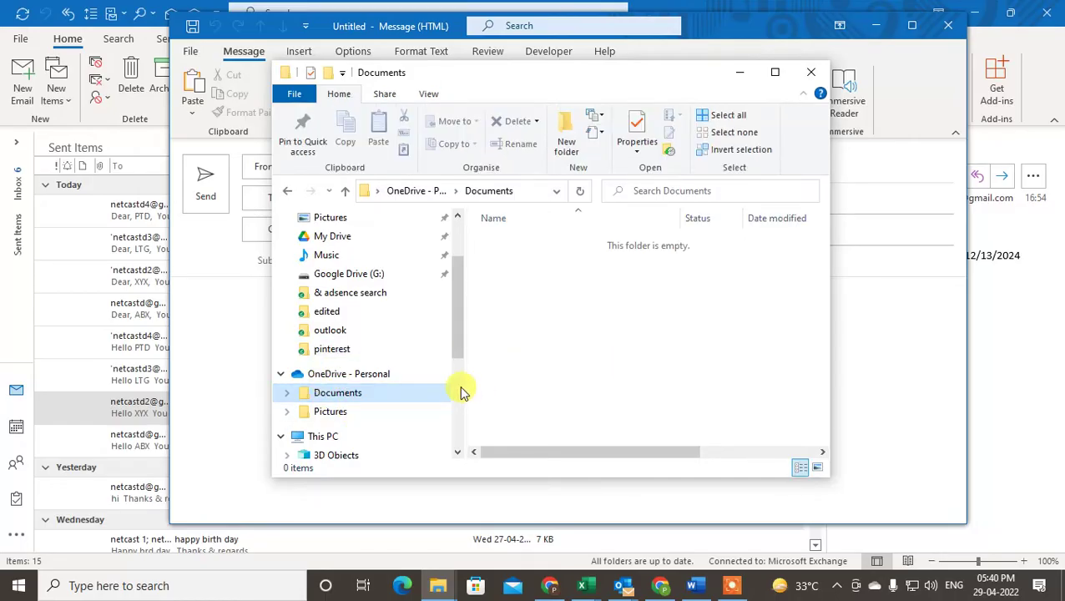
{"action": "scroll", "coordinate": [453, 341], "scroll_direction": "down", "scroll_amount": 3}
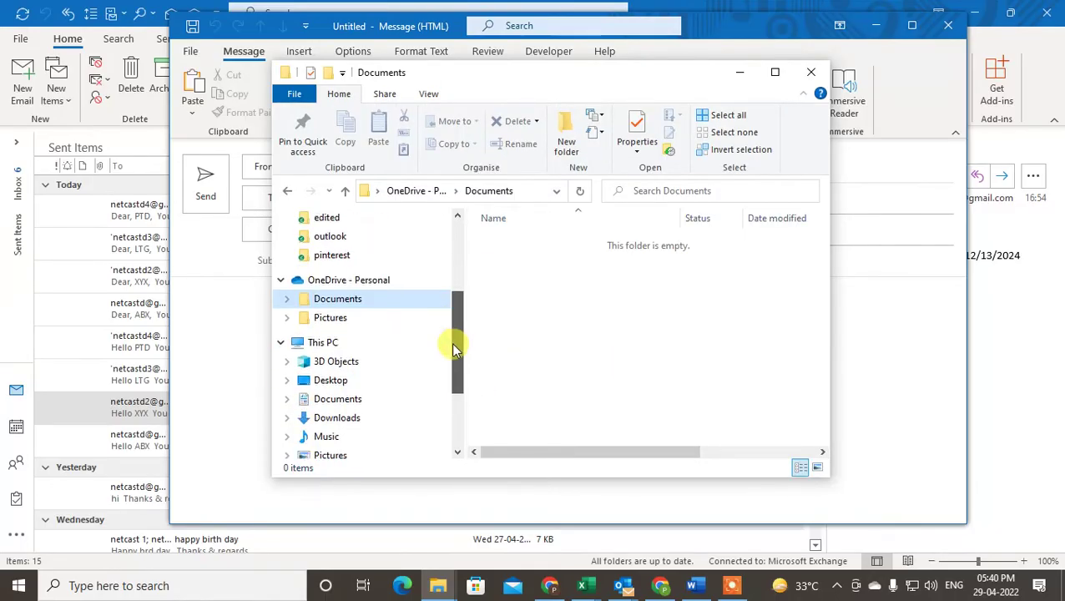
{"action": "left_click", "coordinate": [321, 401]}
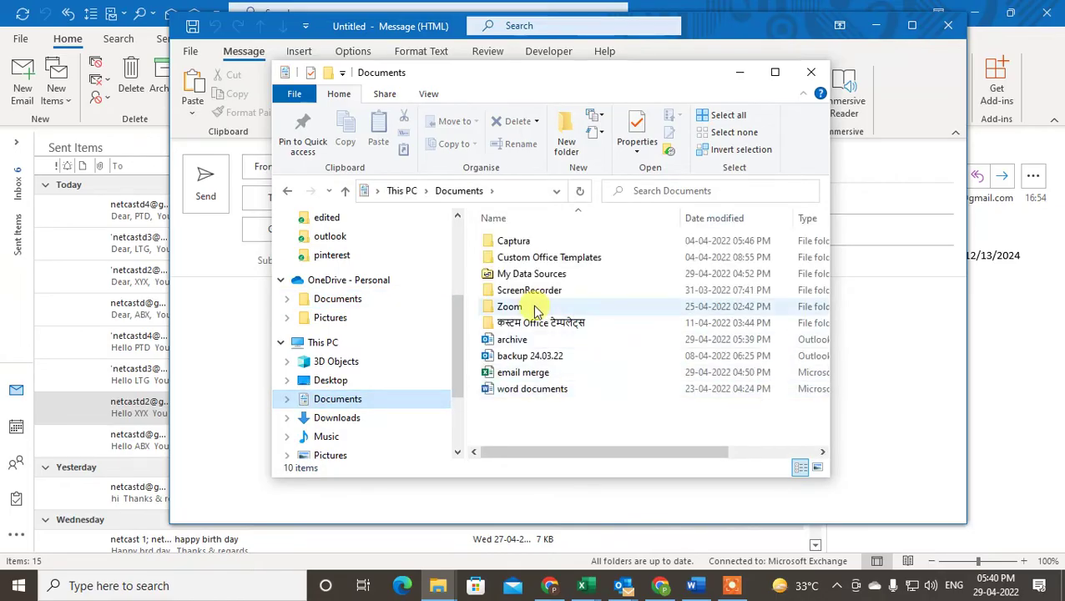
- Create a new folder named 'New folder' in Documents and select it
{"action": "left_click", "coordinate": [519, 307]}
{"action": "right_click", "coordinate": [521, 310]}
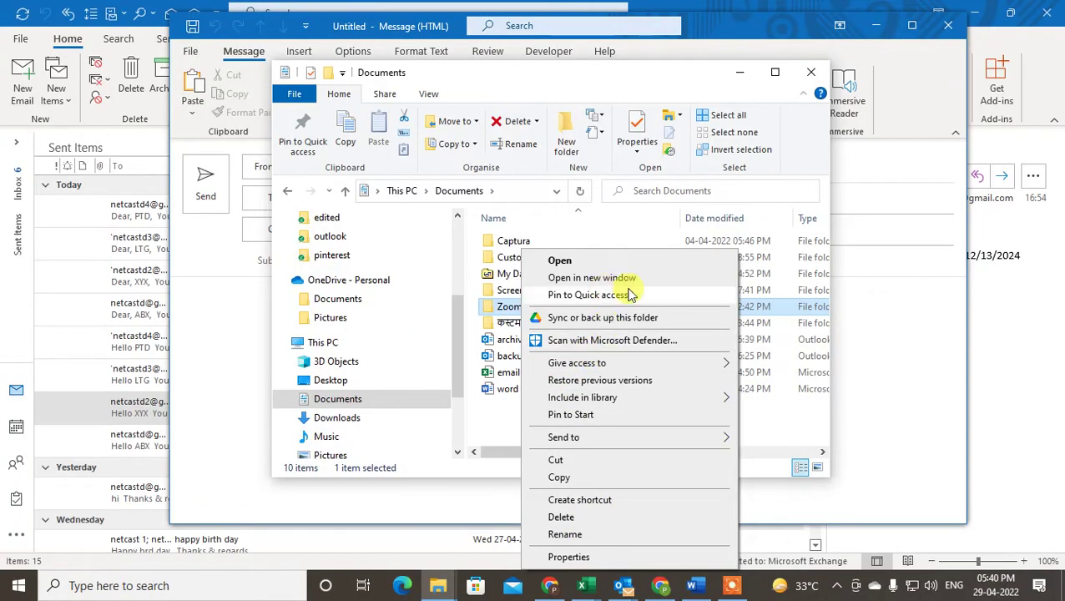
{"action": "mouse_move", "coordinate": [692, 369]}
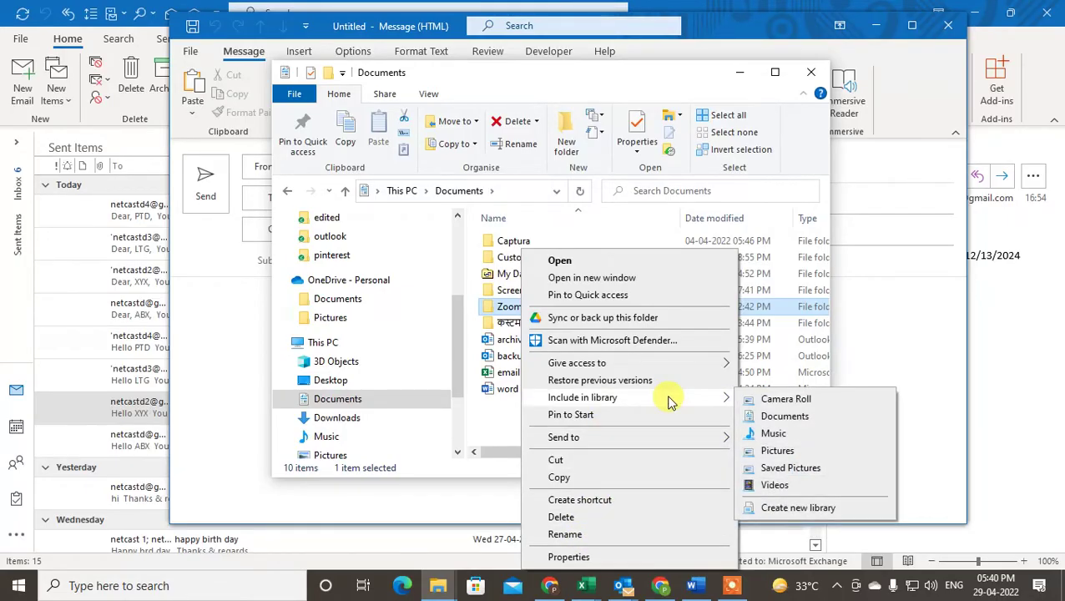
{"action": "left_click", "coordinate": [570, 399]}
{"action": "left_click", "coordinate": [536, 405]}
{"action": "right_click", "coordinate": [535, 406]}
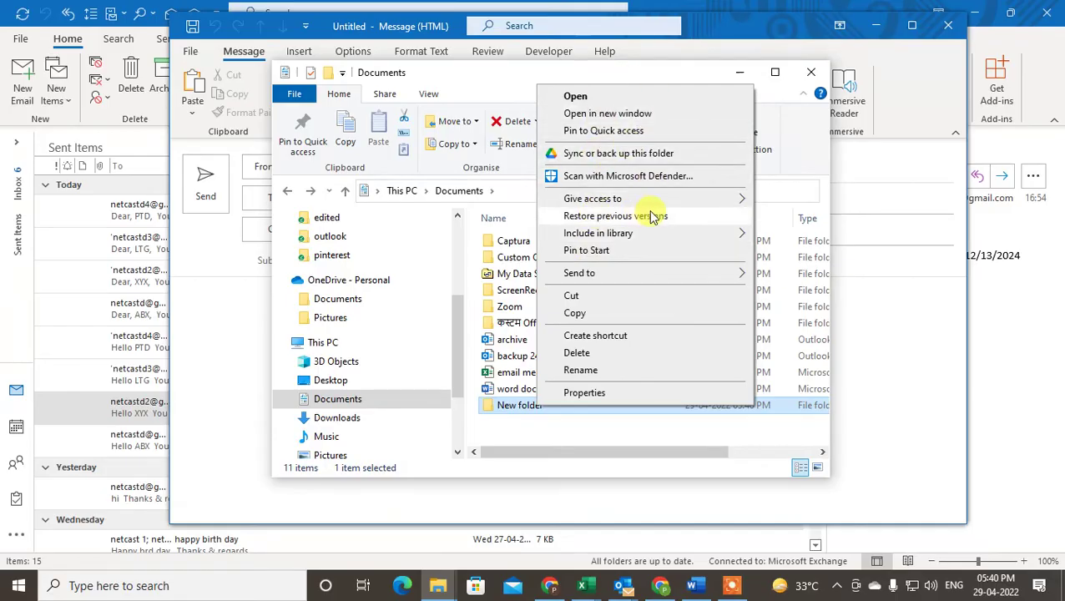
{"action": "mouse_move", "coordinate": [617, 273]}
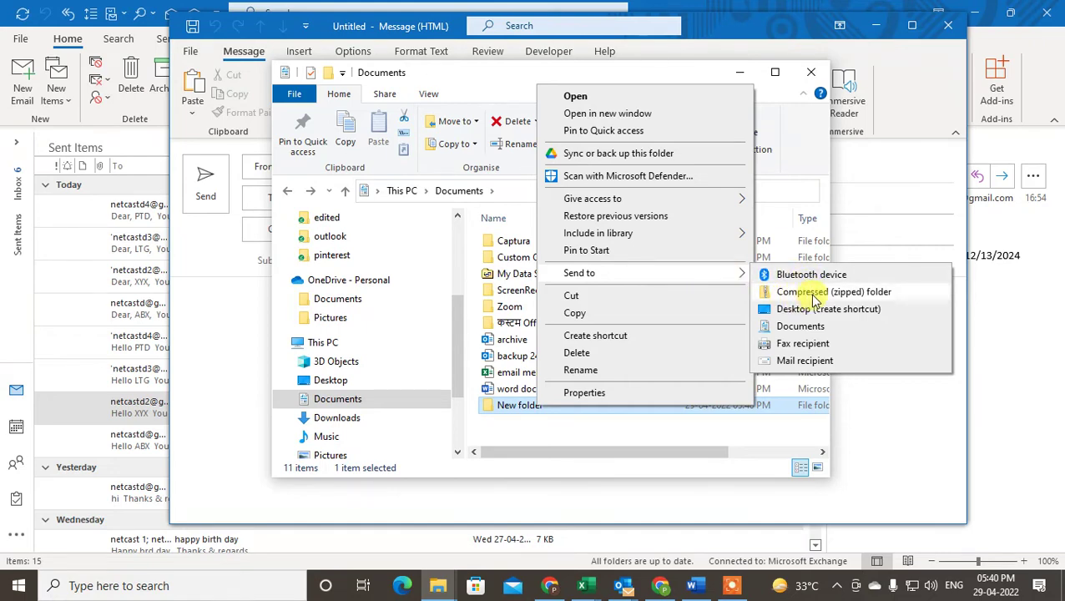
{"action": "left_click", "coordinate": [803, 295]}
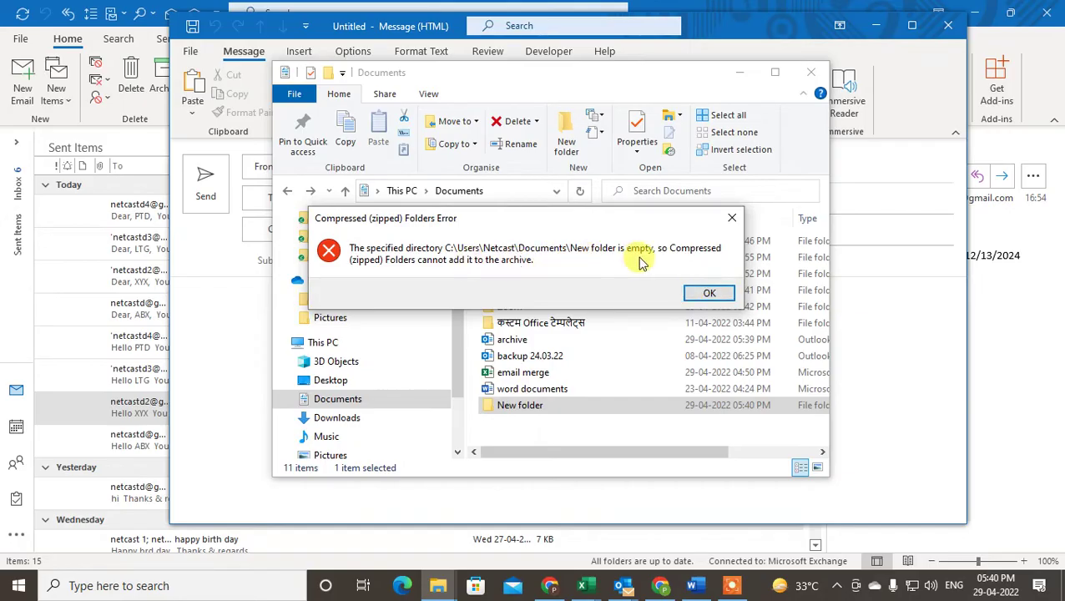
{"action": "left_click", "coordinate": [709, 294]}
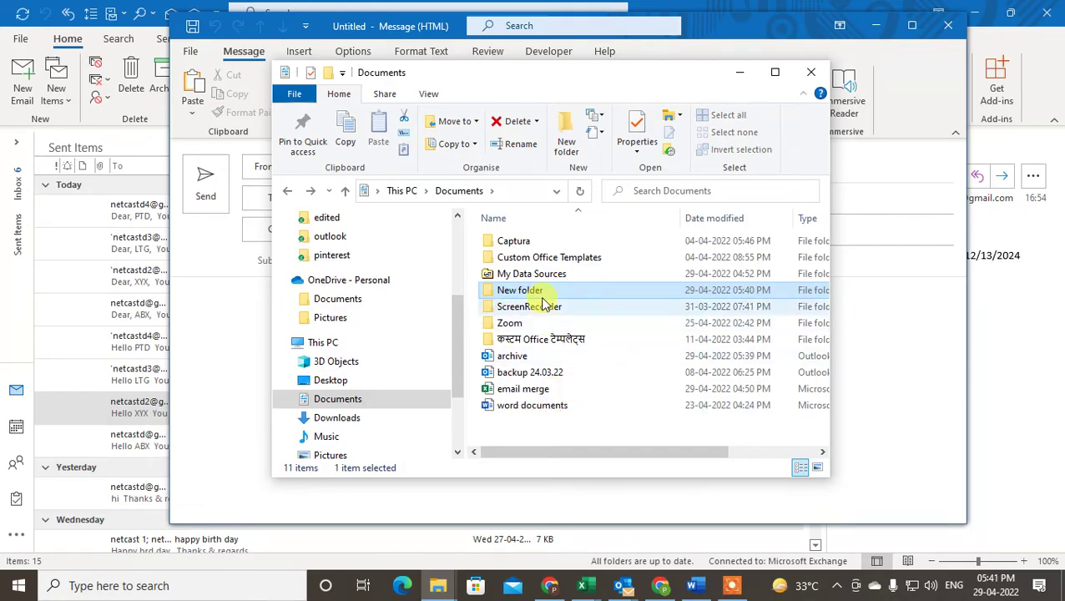
- Add a Microsoft Excel Worksheet with the default name inside New folder, then return to Documents
{"action": "double_click", "coordinate": [527, 289]}
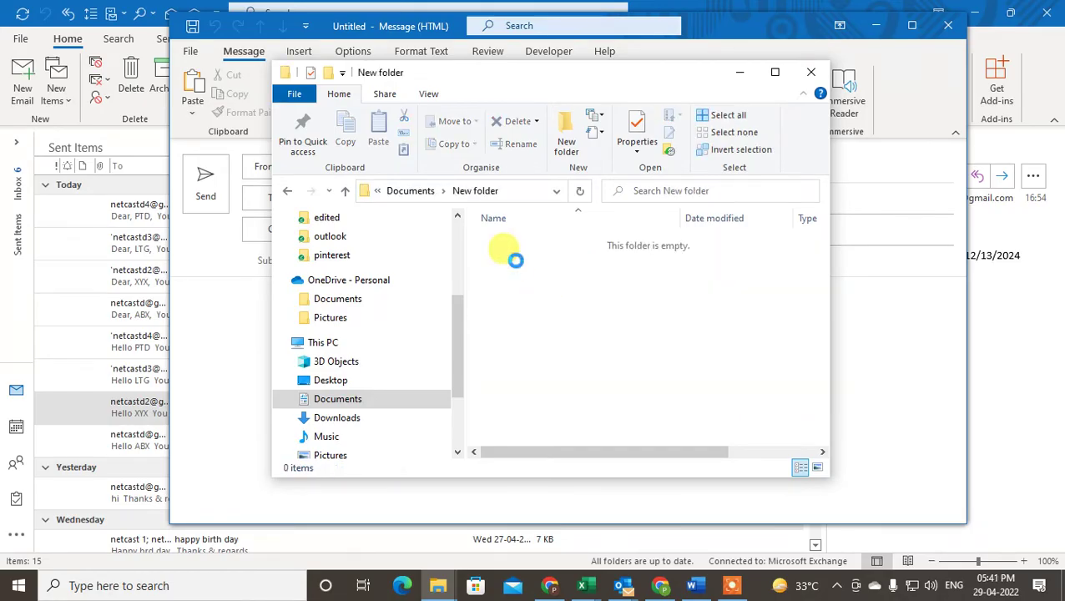
{"action": "right_click", "coordinate": [516, 260]}
{"action": "mouse_move", "coordinate": [641, 456]}
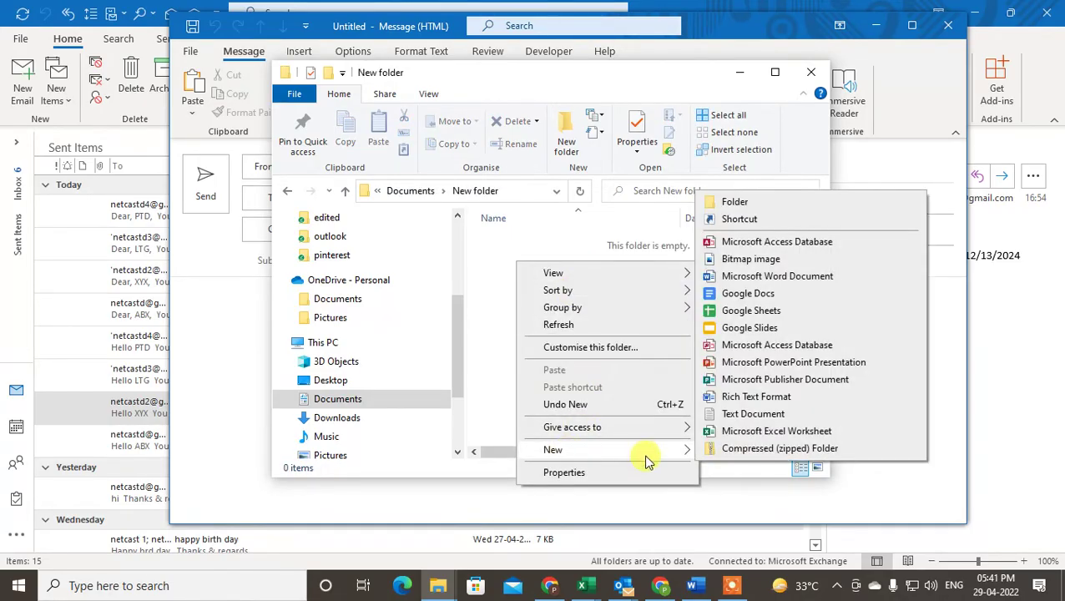
{"action": "left_click", "coordinate": [777, 431]}
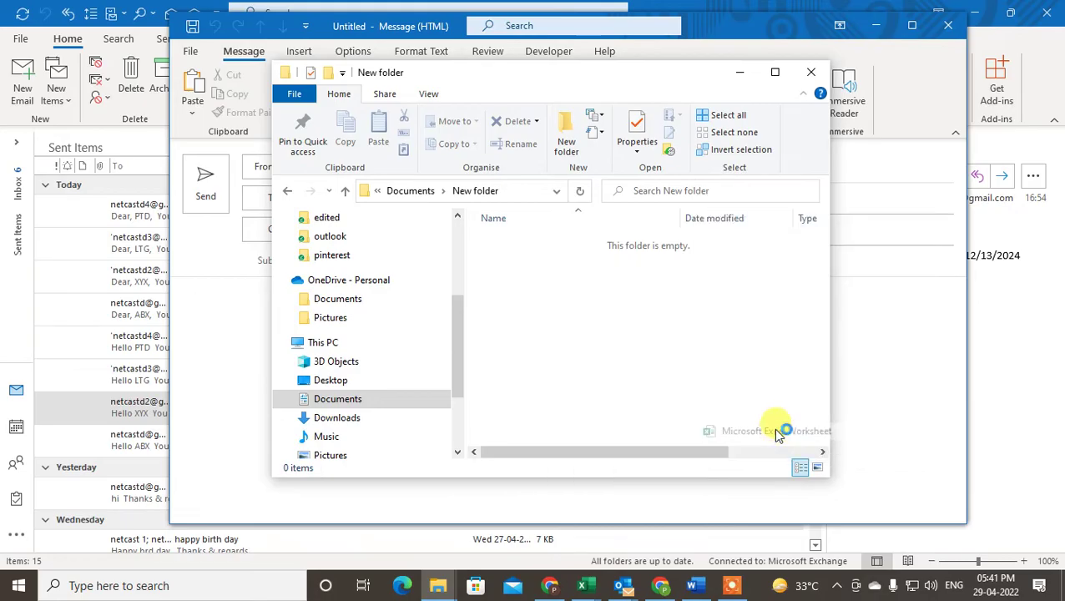
{"action": "left_click", "coordinate": [512, 267]}
{"action": "key", "text": "alt+Left"}
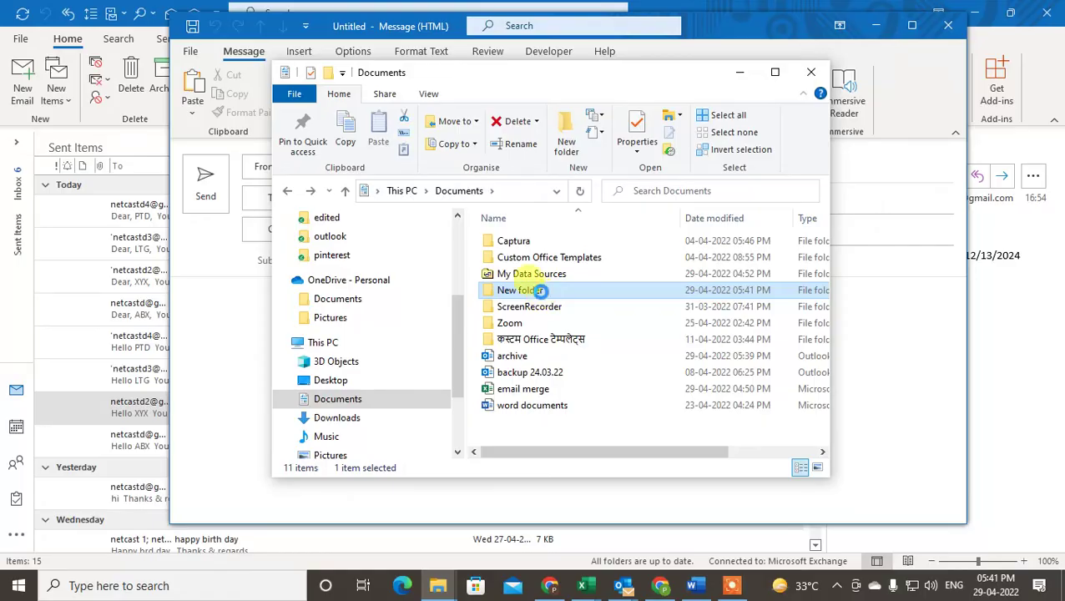
- Compress New folder into a zipped folder named 'netcast 2'
{"action": "right_click", "coordinate": [541, 291]}
{"action": "mouse_move", "coordinate": [644, 440]}
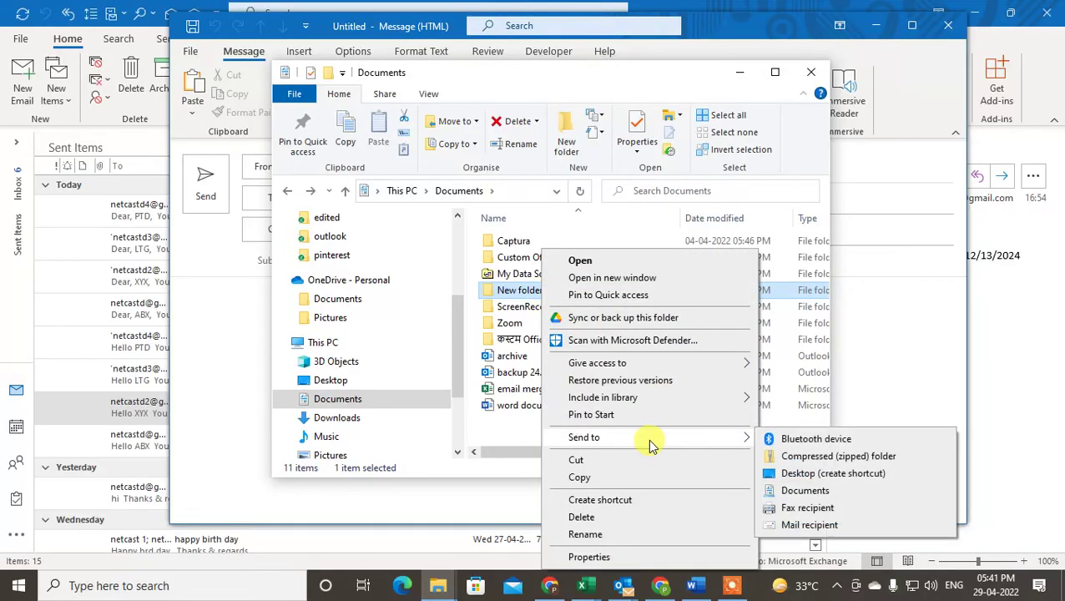
{"action": "left_click", "coordinate": [830, 458]}
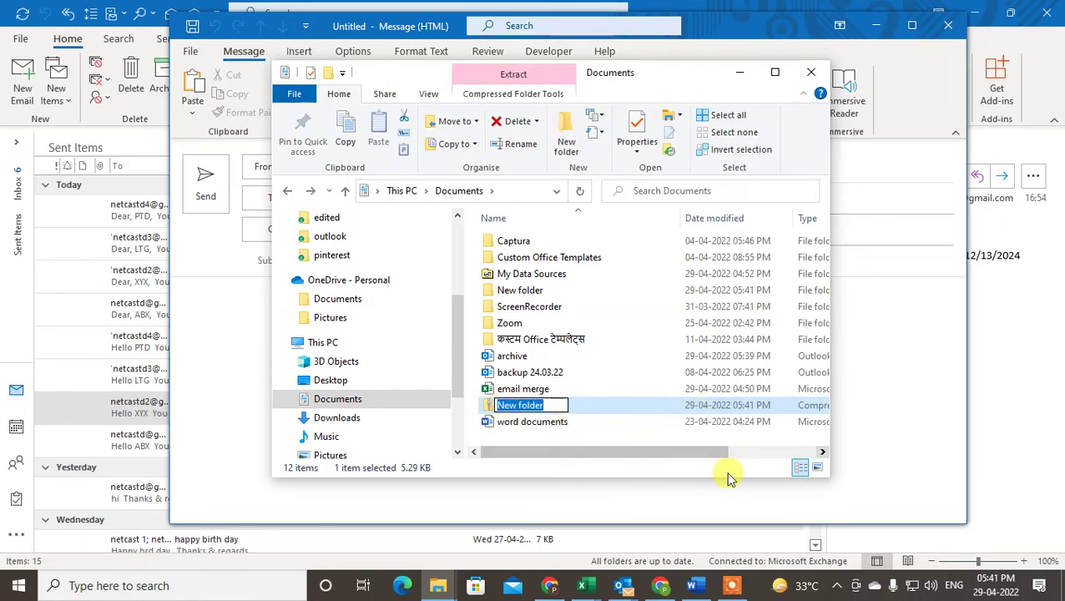
{"action": "type", "text": "netcast 2"}
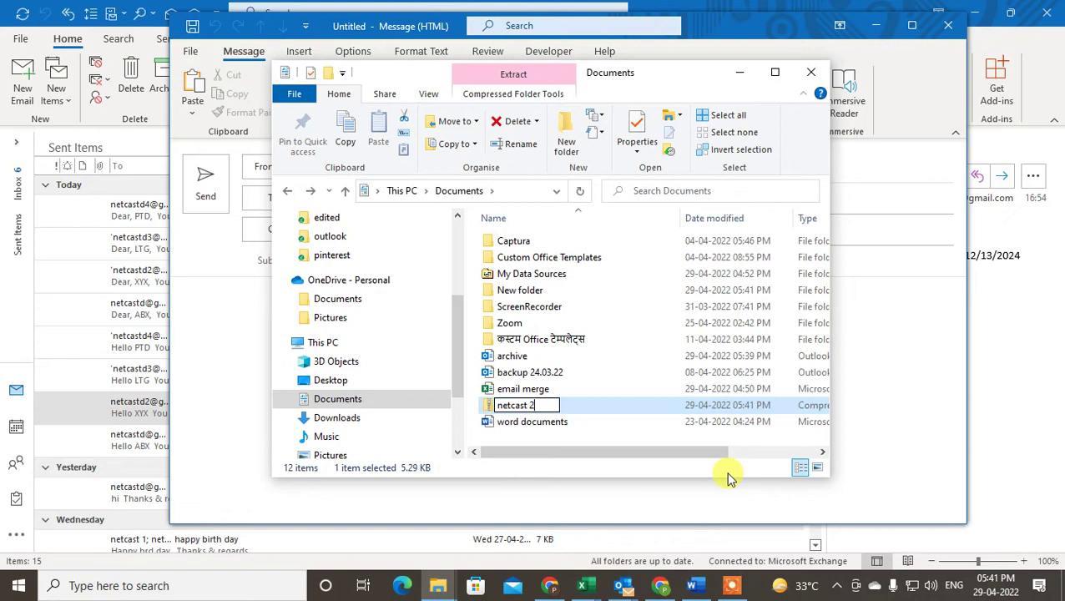
{"action": "key", "text": "Return"}
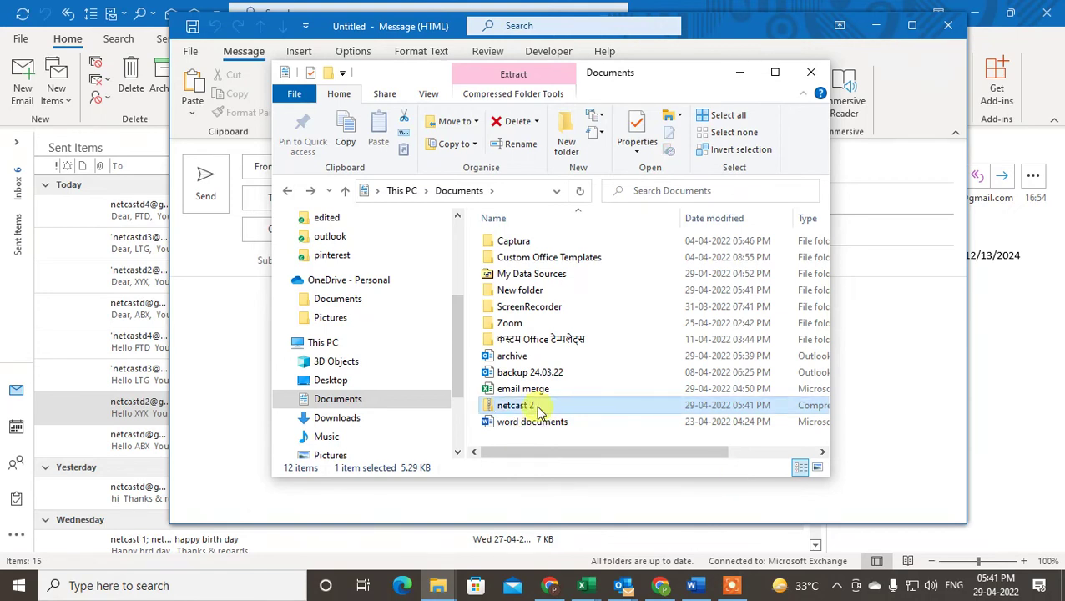
- Open the netcast 2 zip and its New folder to confirm the Excel worksheet is inside
{"action": "double_click", "coordinate": [540, 410]}
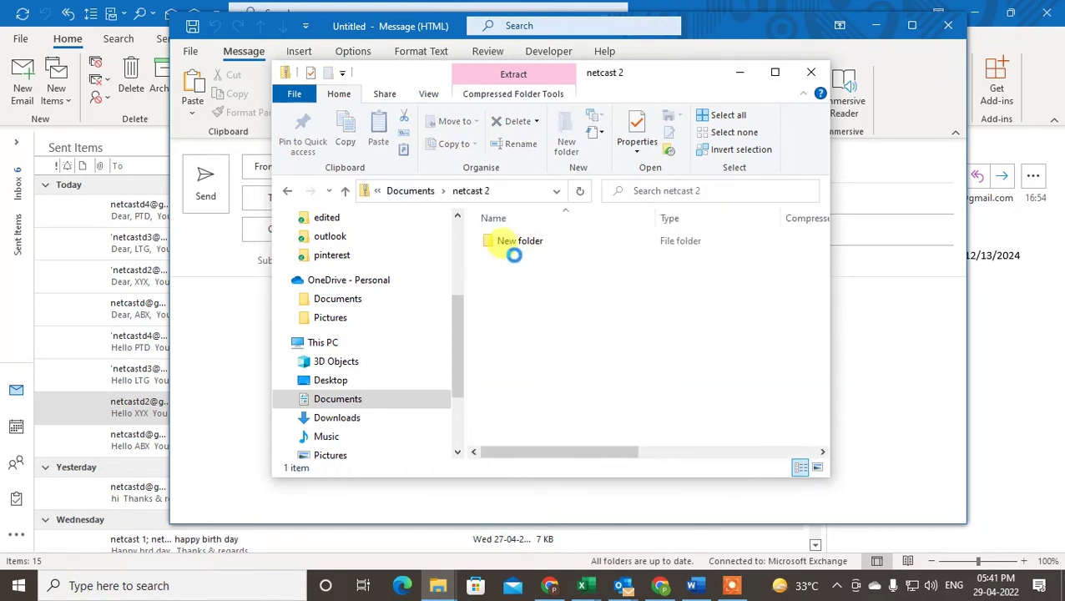
{"action": "left_click", "coordinate": [515, 244]}
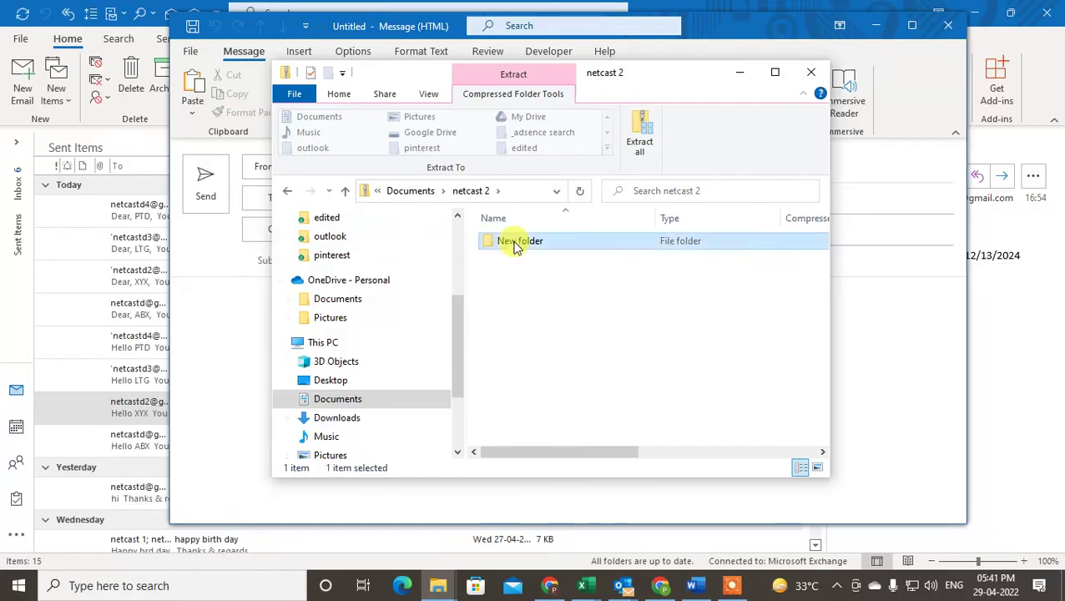
{"action": "double_click", "coordinate": [563, 250]}
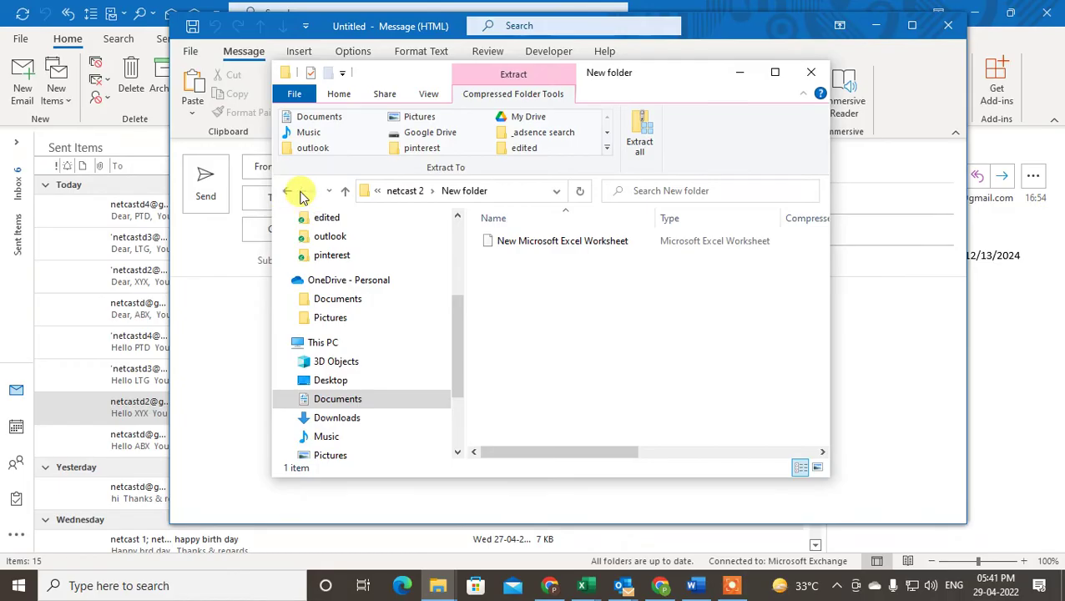
- Close File Explorer and attach netcast 2.zip from Documents to the Outlook message
{"action": "left_click", "coordinate": [810, 75]}
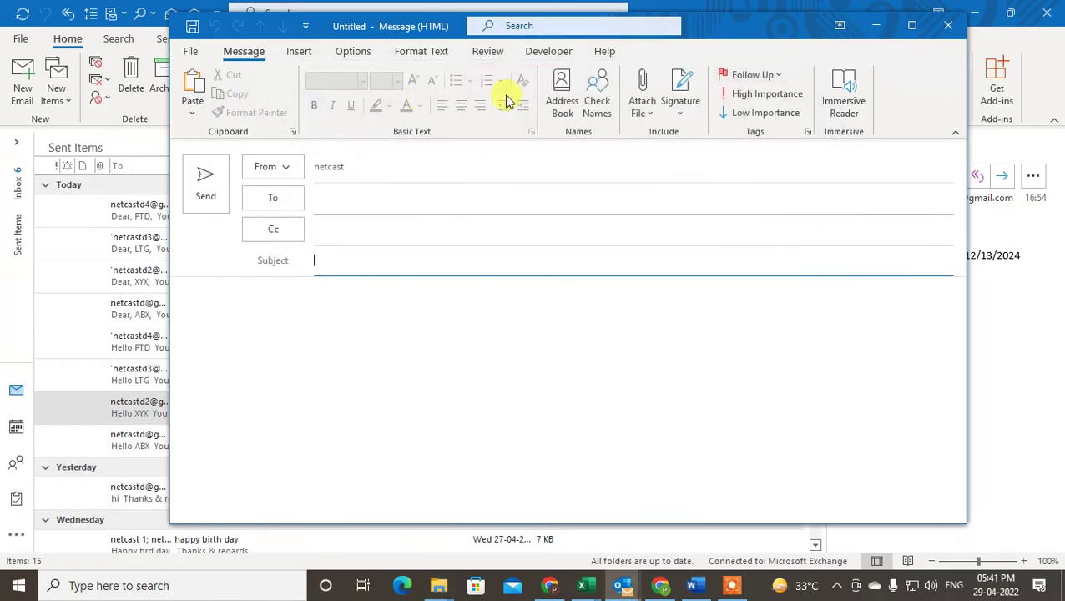
{"action": "left_click", "coordinate": [655, 108]}
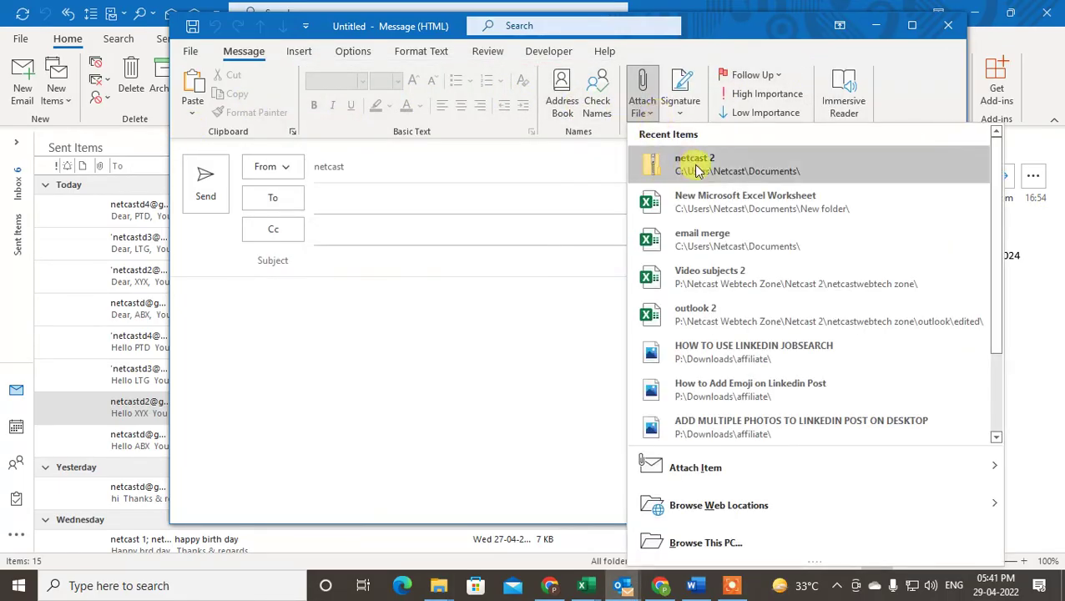
{"action": "left_click", "coordinate": [738, 540]}
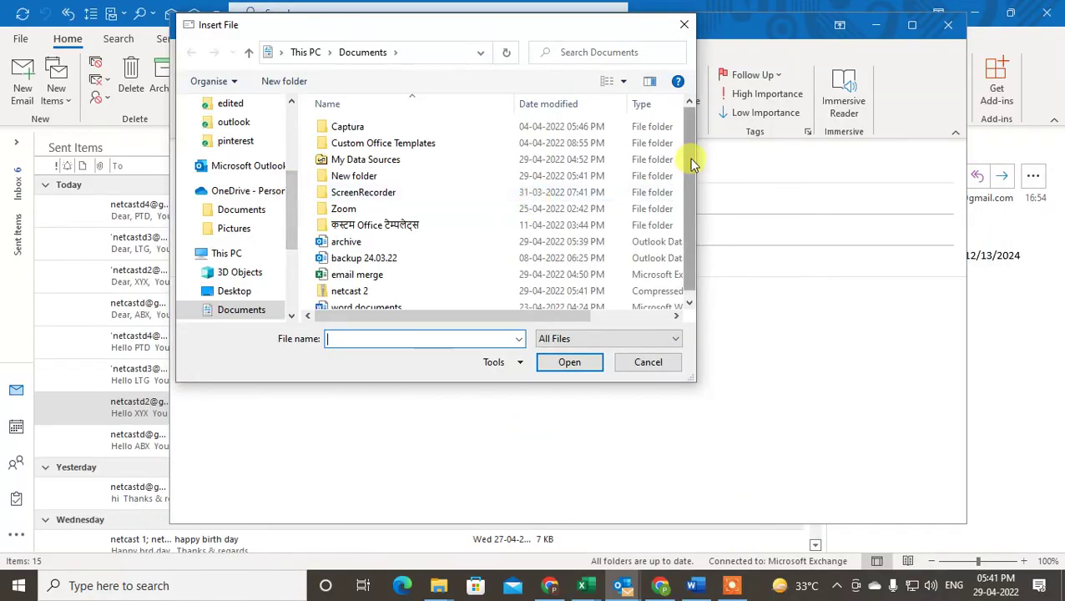
{"action": "scroll", "coordinate": [689, 162], "scroll_direction": "down", "scroll_amount": 1}
{"action": "left_click", "coordinate": [342, 285]}
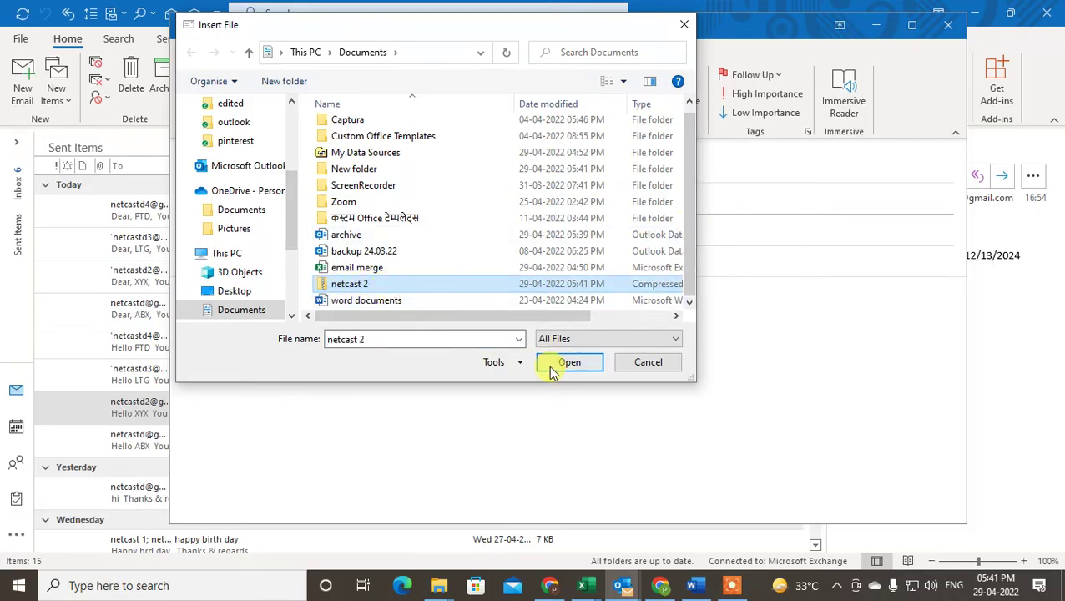
{"action": "left_click", "coordinate": [583, 366]}
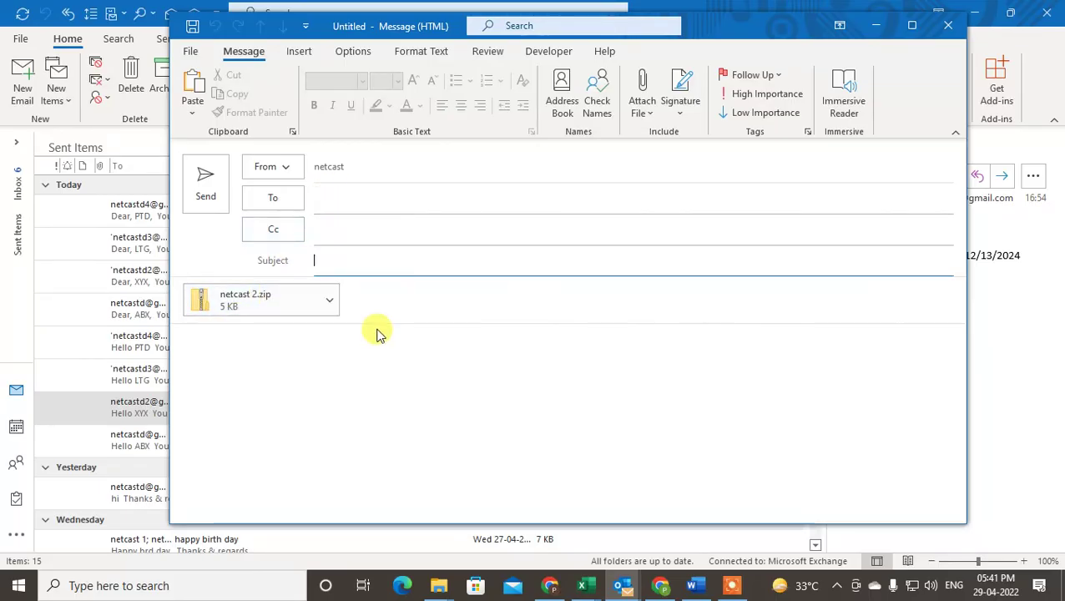
- Address the message to netcast memebers, add subject 'asdfsa', and send it
{"action": "left_click", "coordinate": [351, 205]}
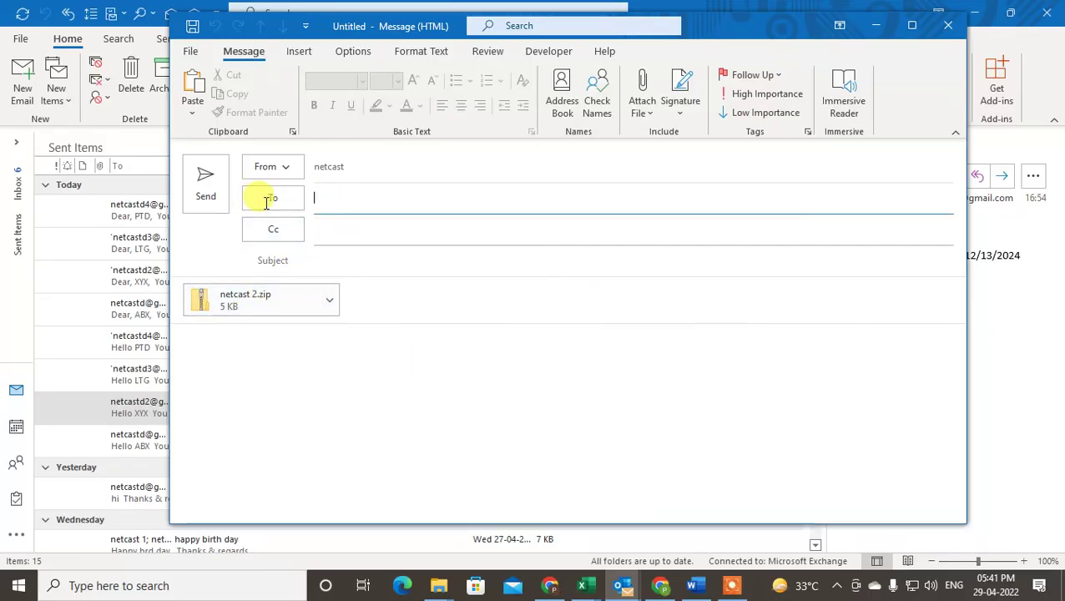
{"action": "left_click", "coordinate": [419, 240]}
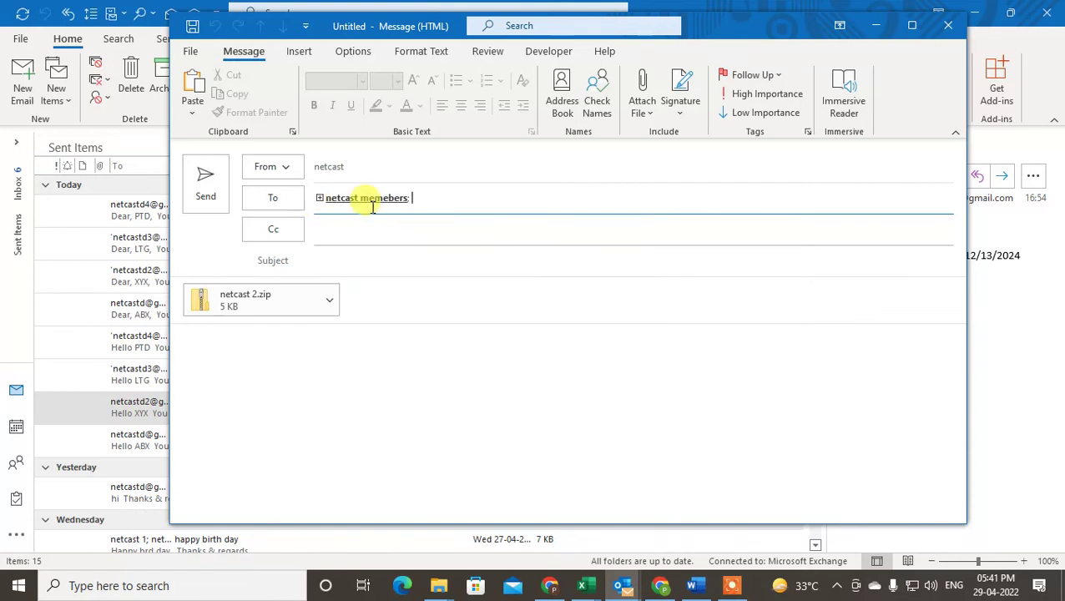
{"action": "left_click", "coordinate": [334, 258]}
{"action": "type", "text": "asdfsa"}
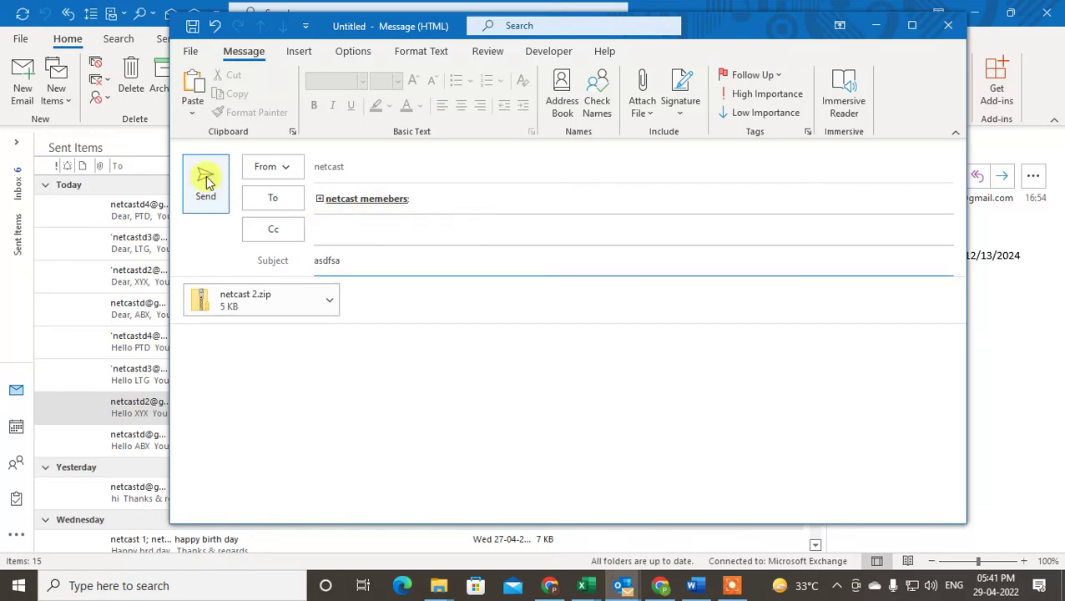
{"action": "left_click", "coordinate": [451, 352]}
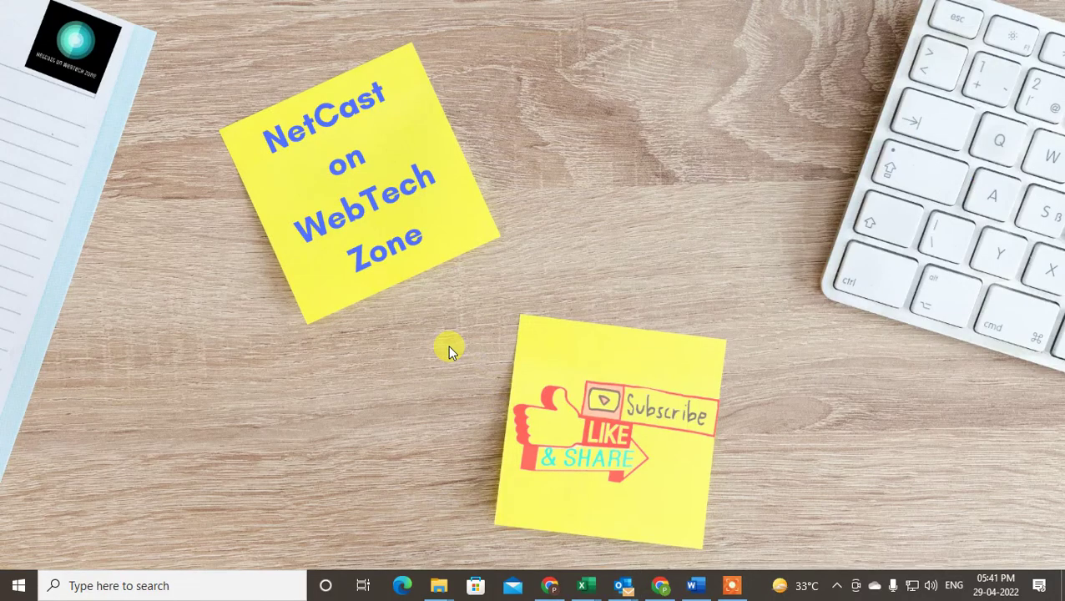